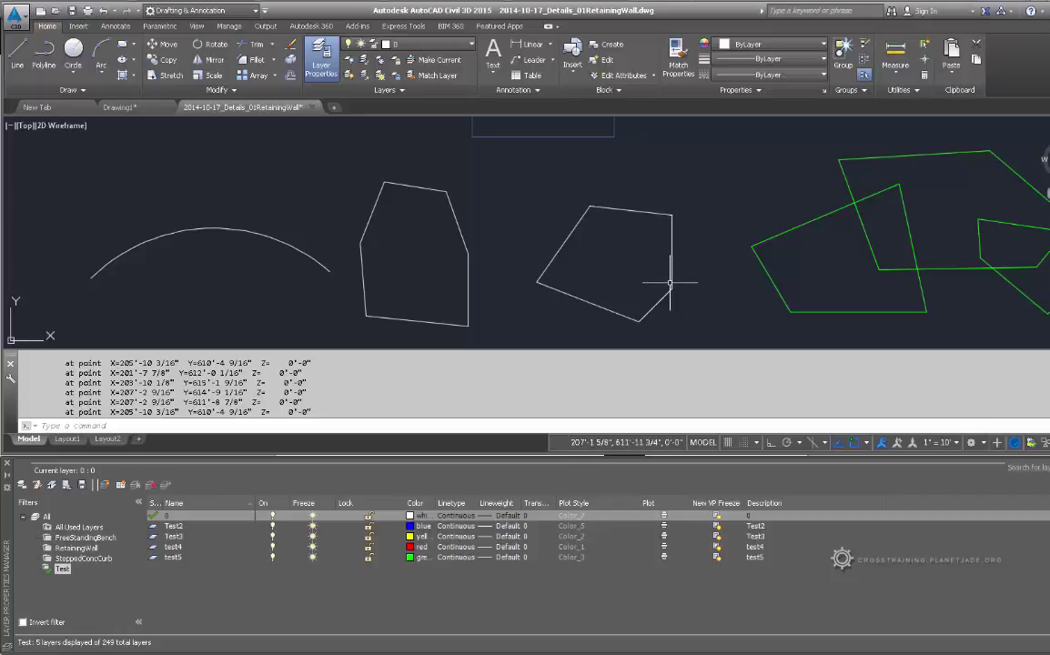
LIST the five-sided polyline to read its area and perimeter
middle_drag(734, 249, 626, 256)
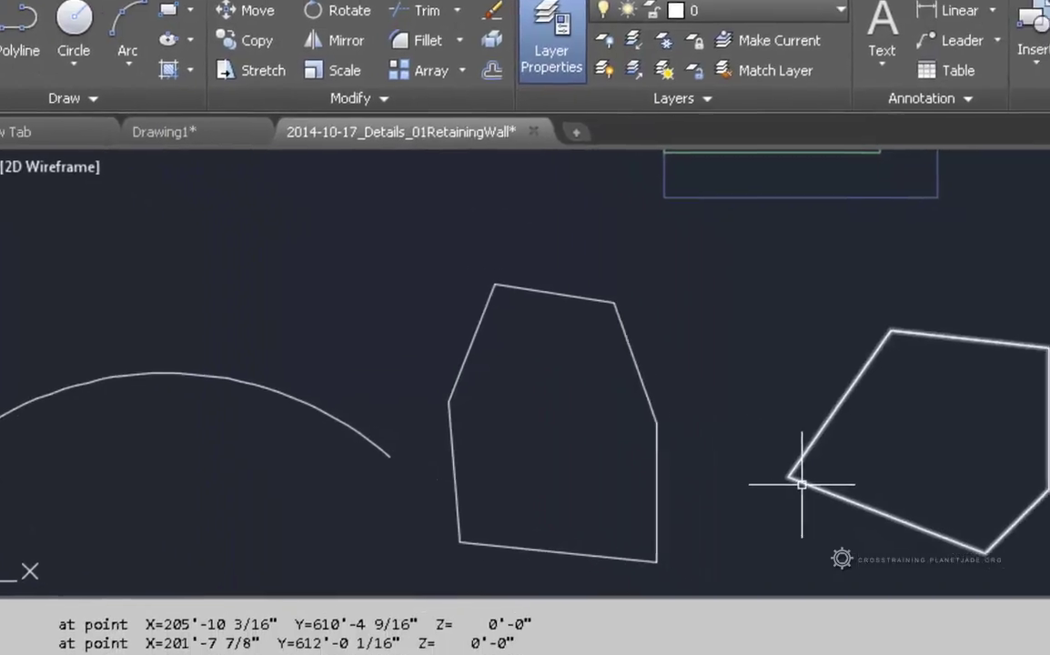
click(796, 481)
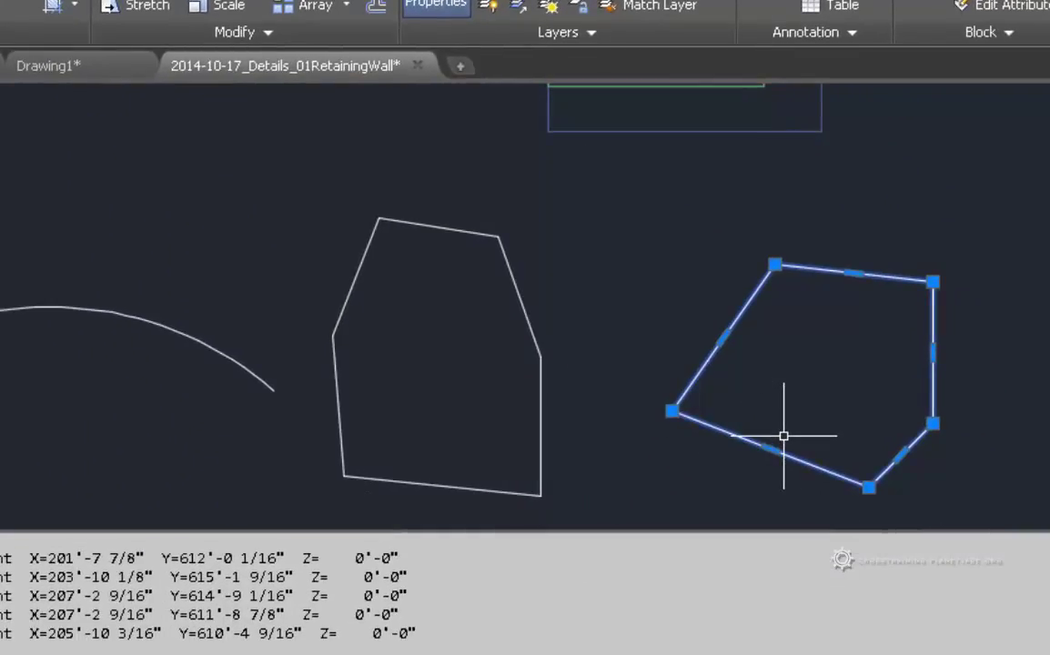
text(list)
key(Return)
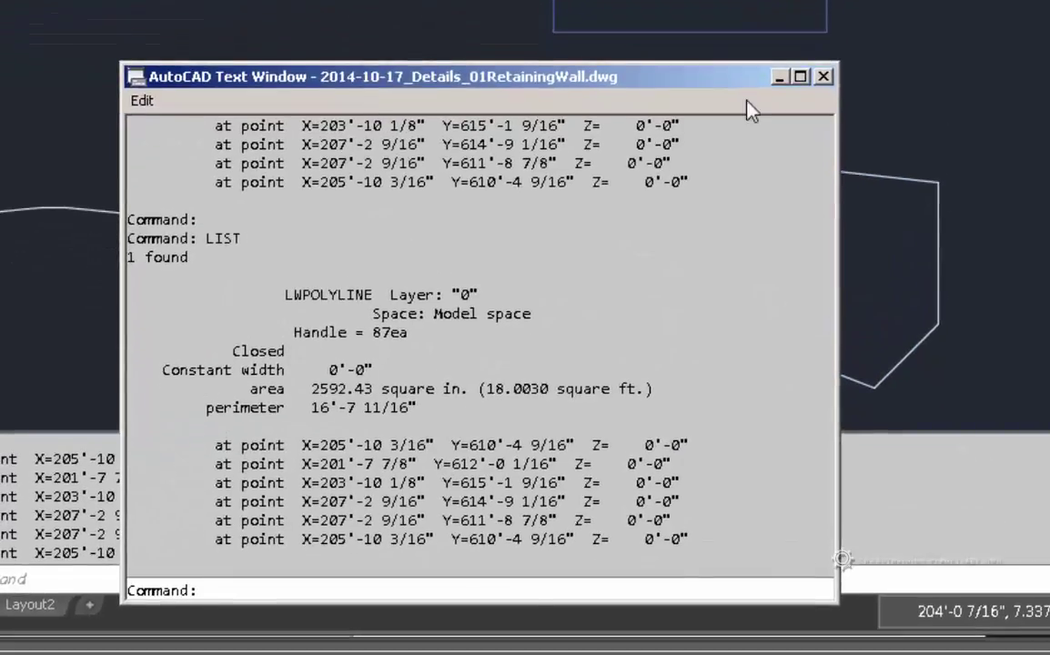
click(823, 77)
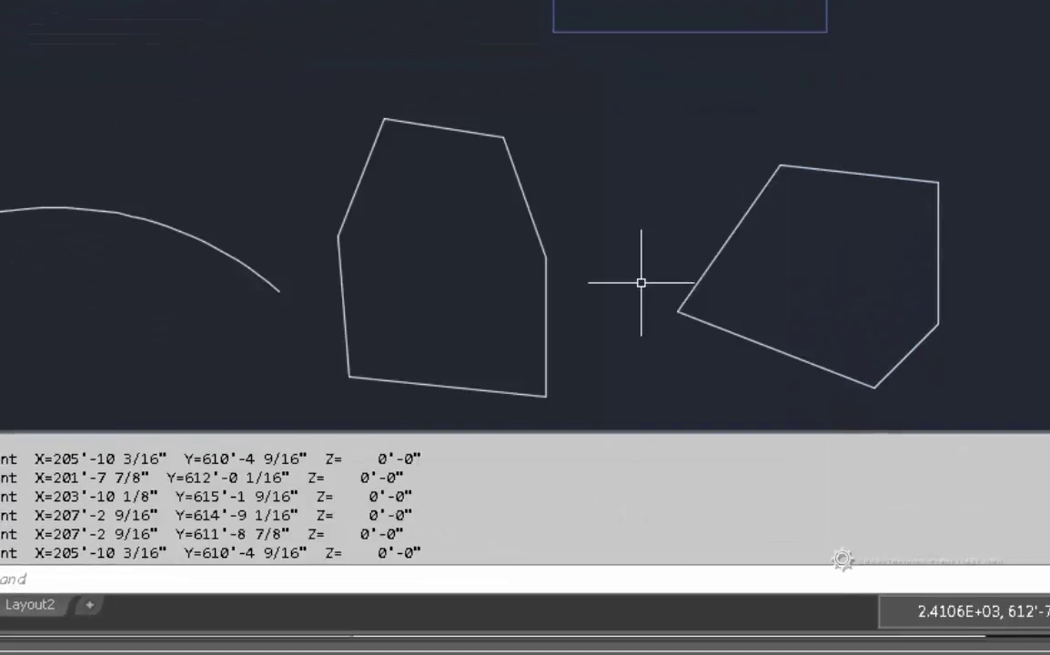
LIST the six-sided polygon to read its area and perimeter
text(list)
key(Return)
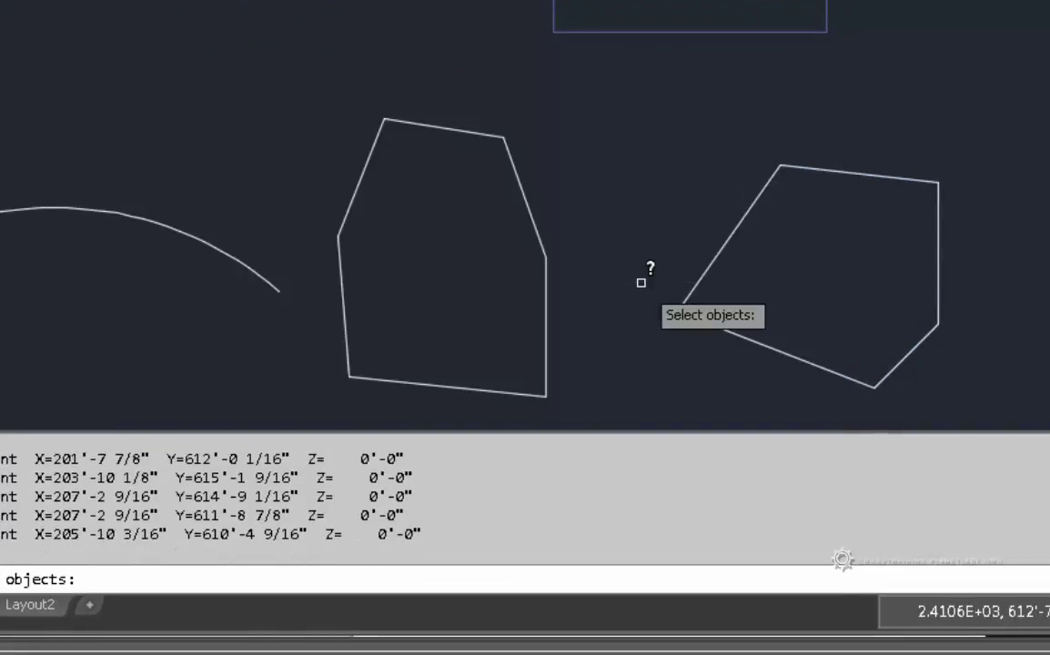
click(544, 309)
key(Return)
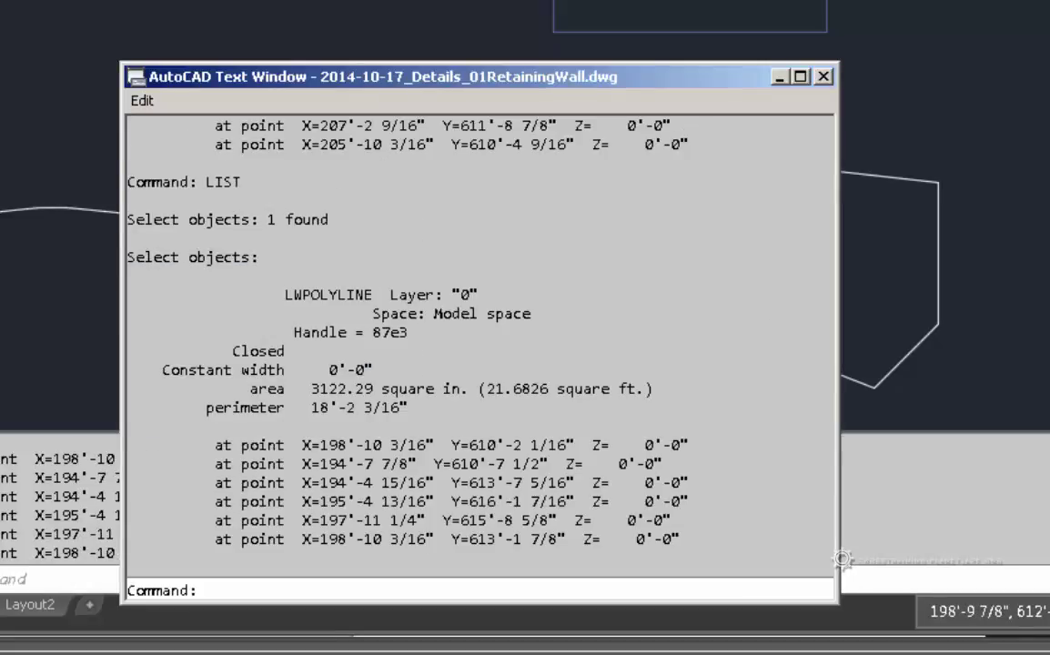
key(Escape)
click(824, 76)
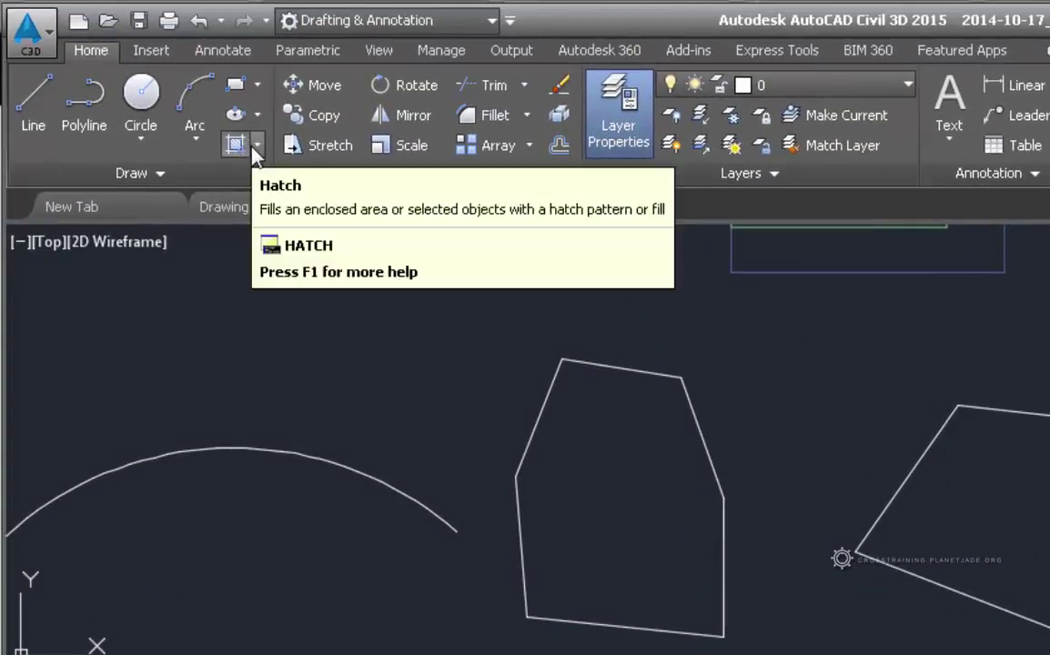
Start a hatch and choose the AR-CONC concrete pattern from the full pattern gallery
click(179, 42)
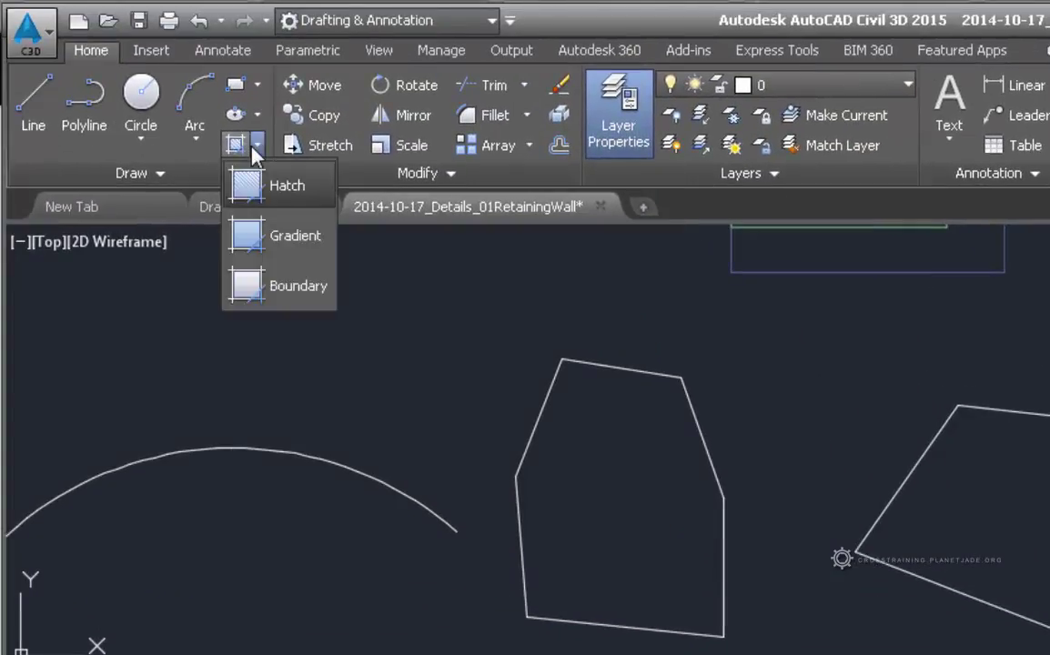
click(286, 187)
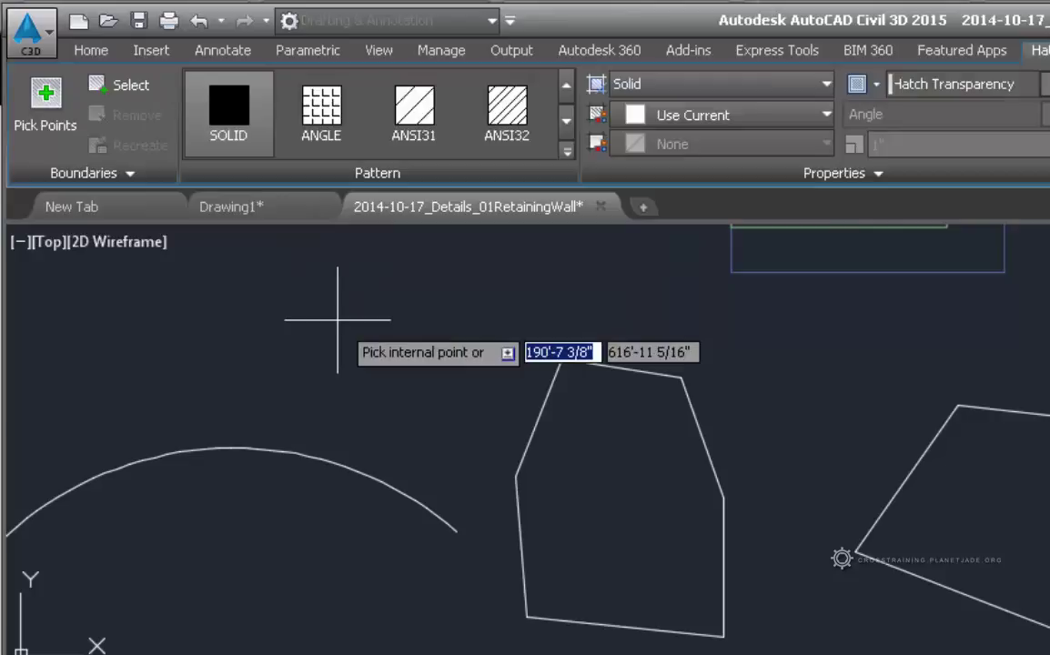
click(567, 152)
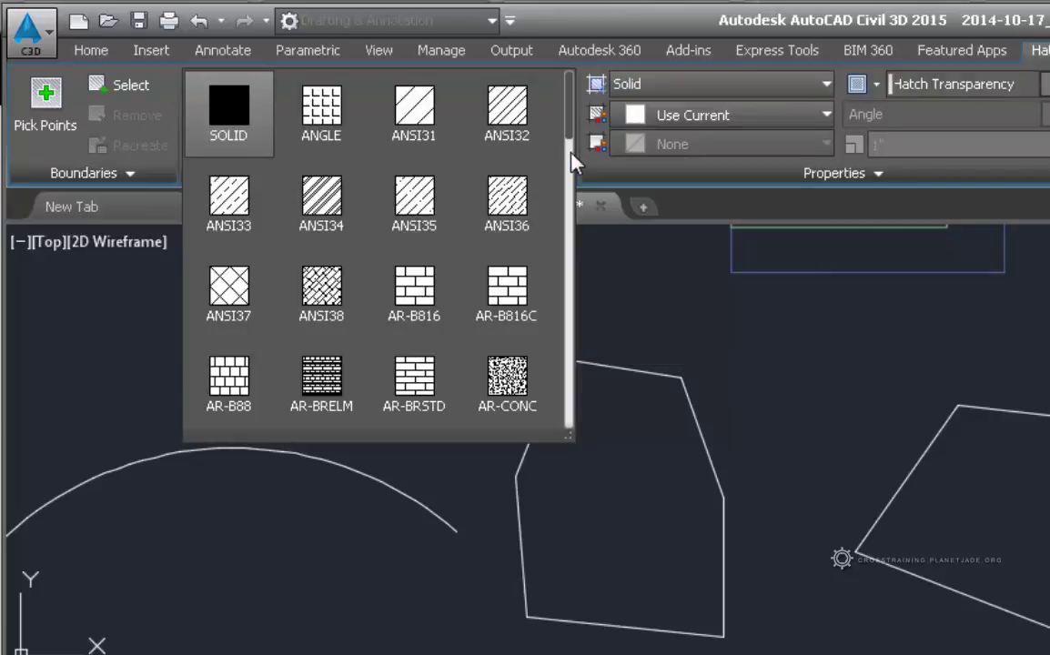
click(503, 380)
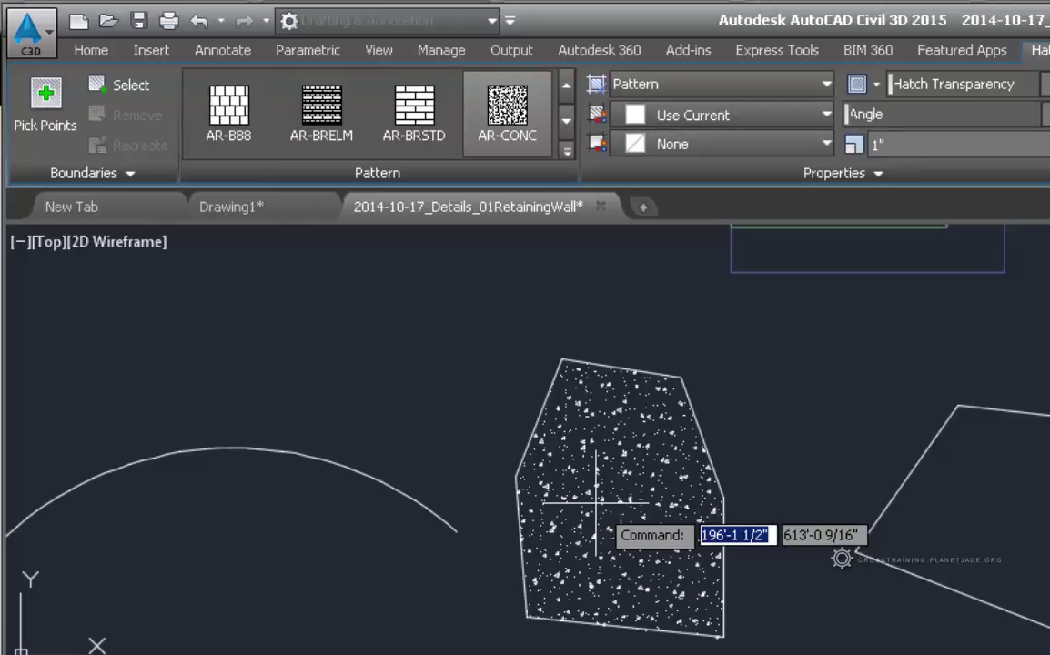
Place the AR-CONC hatch inside the six-sided polygon, then window-select it for editing at scale 1
click(596, 502)
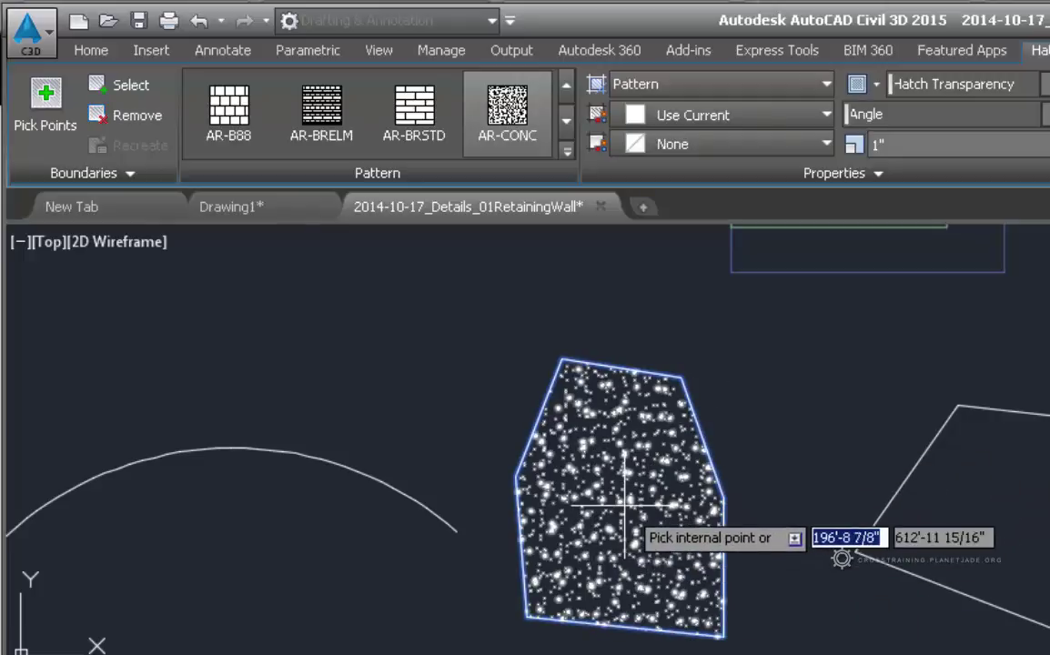
key(Return)
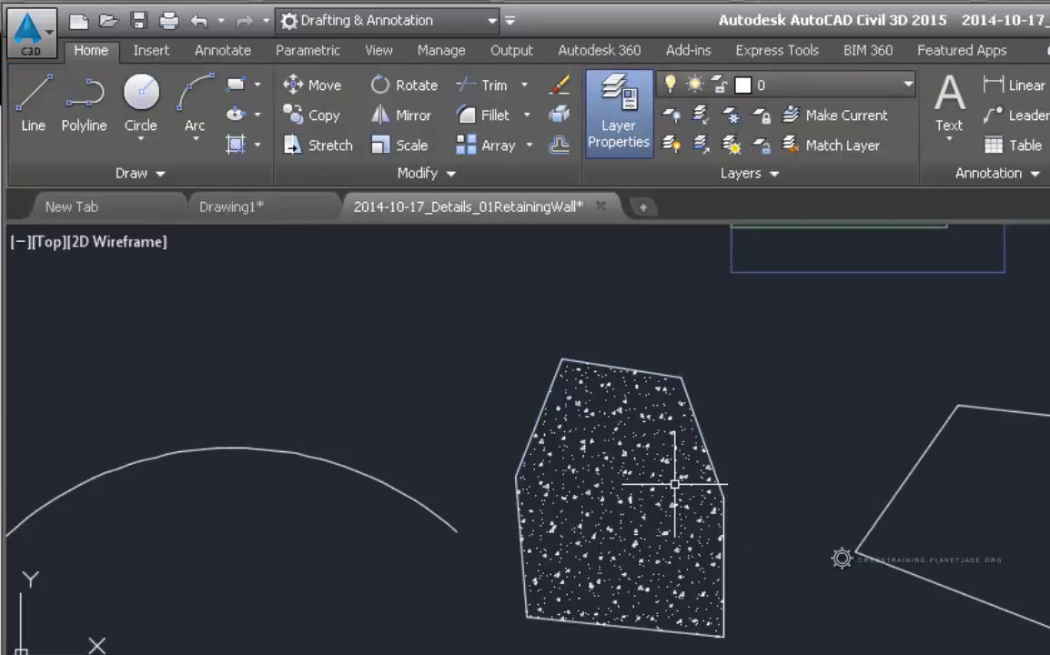
click(674, 484)
click(613, 480)
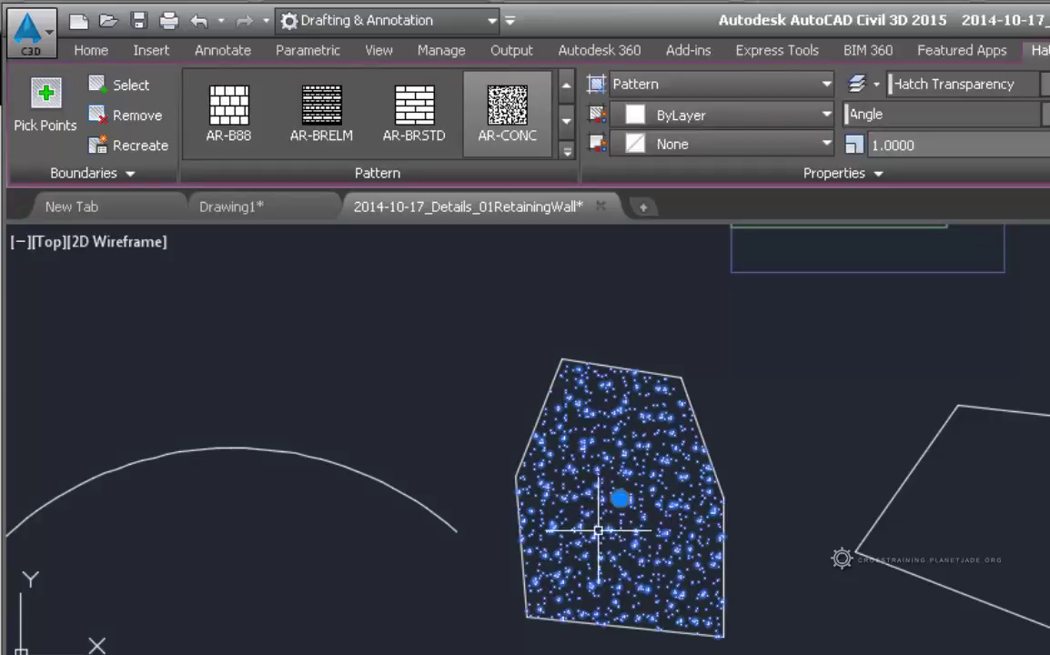
scroll(608, 517, up, 8)
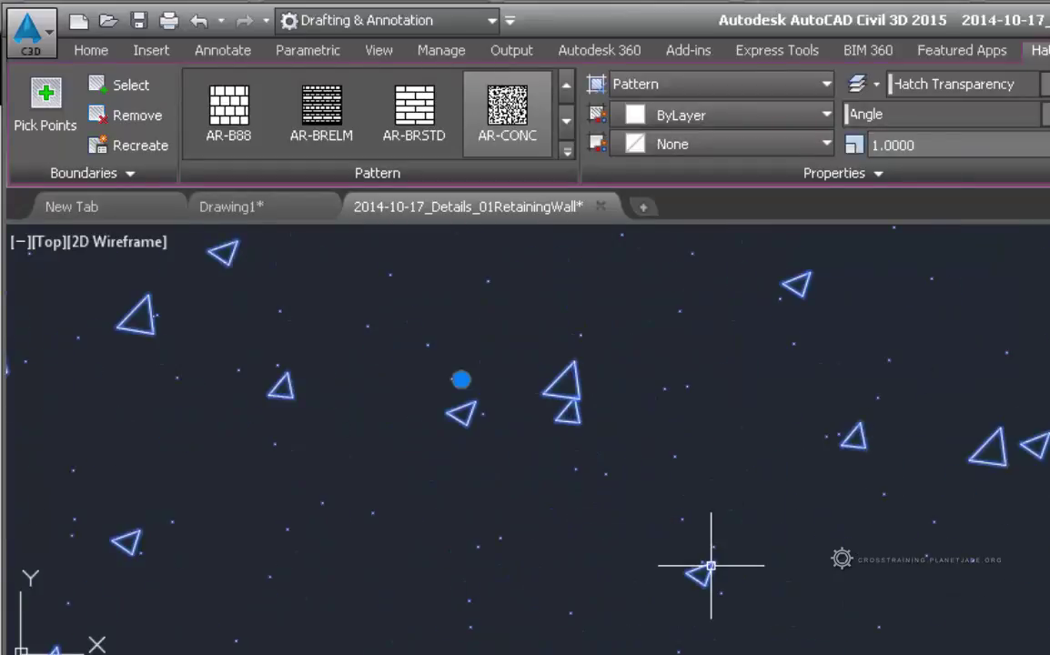
scroll(774, 534, down, 8)
scroll(774, 534, down, 3)
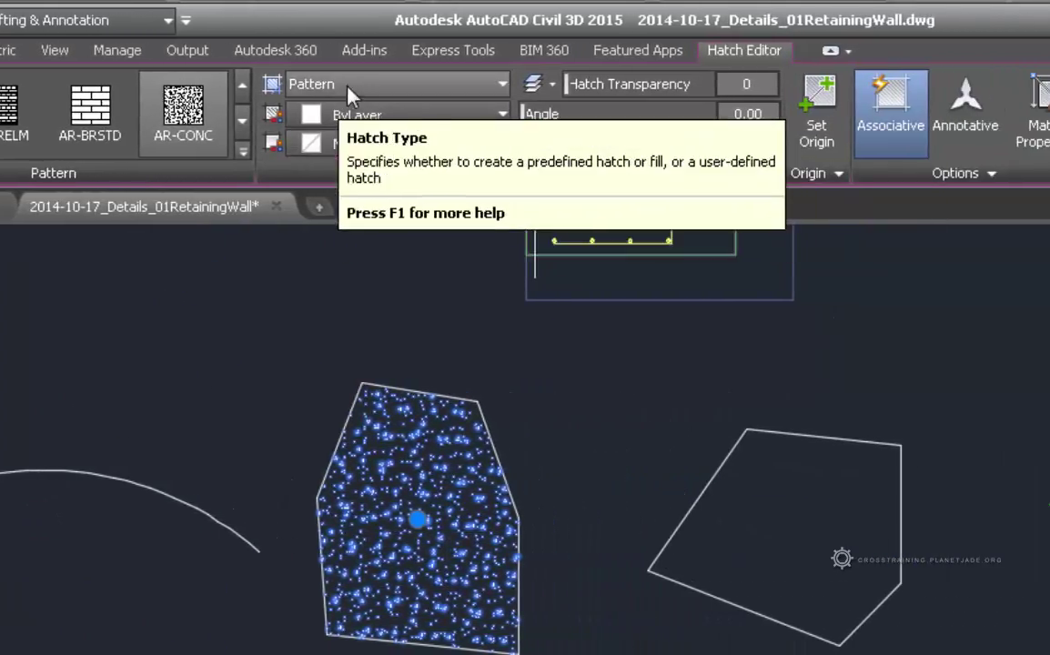
scroll(373, 468, up, 2)
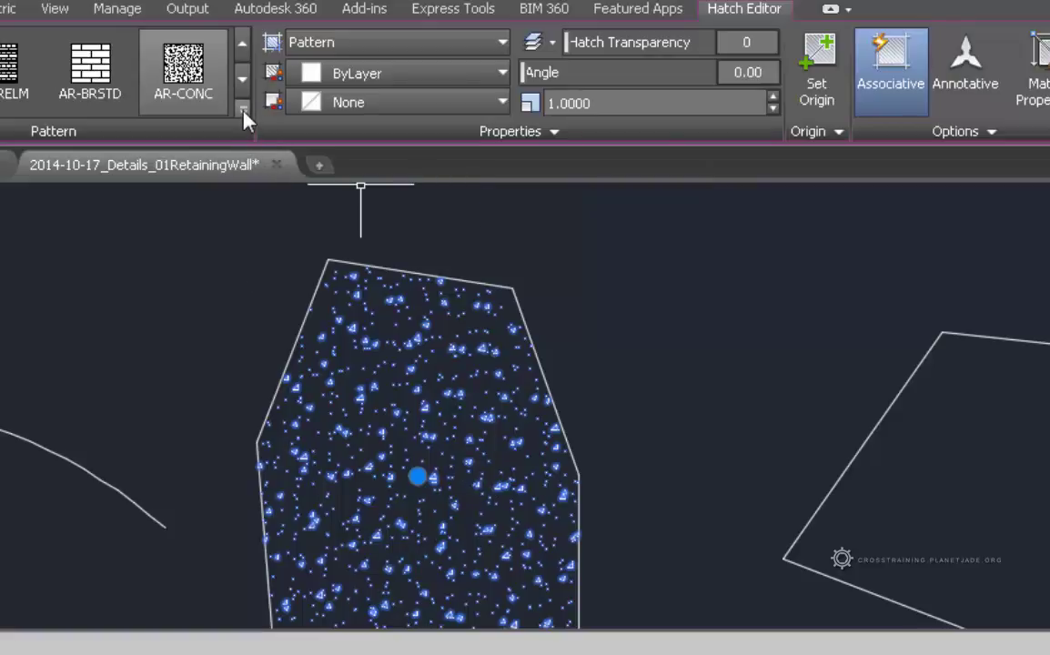
click(298, 108)
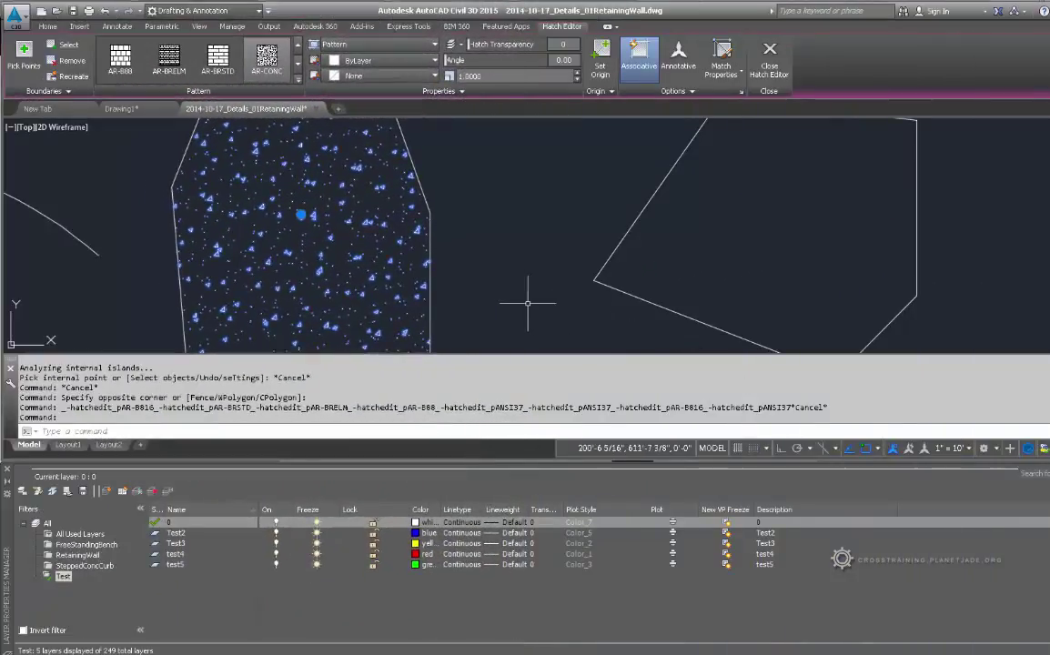
Filter layers to RetainingWall and thaw L-RetainingHatchPttns, revealing concrete, gravel and earth hatches
click(503, 297)
click(498, 286)
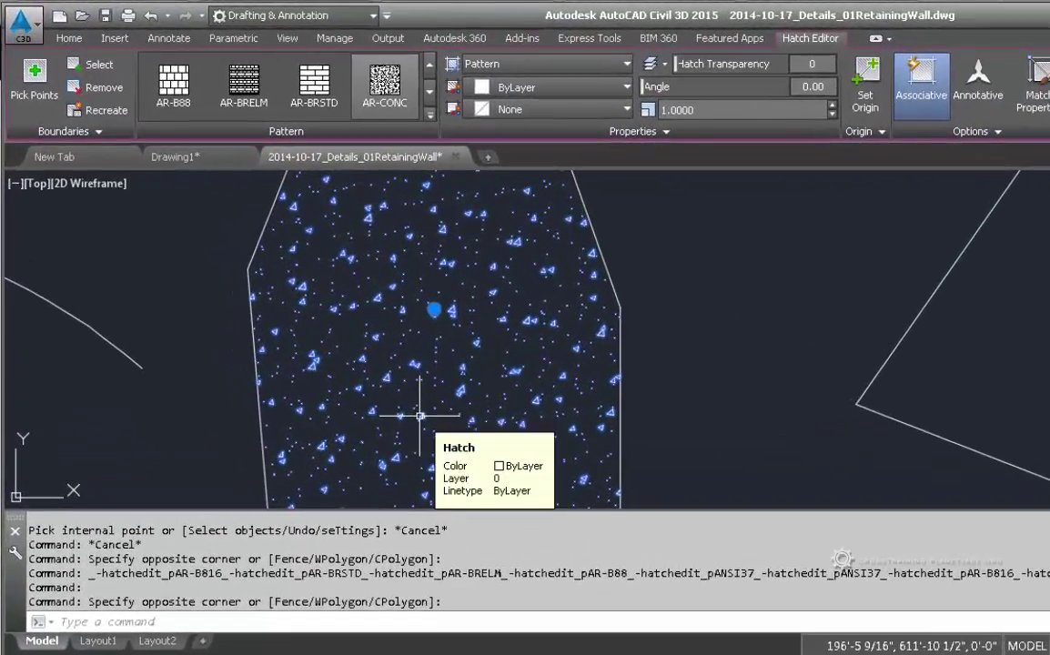
click(712, 387)
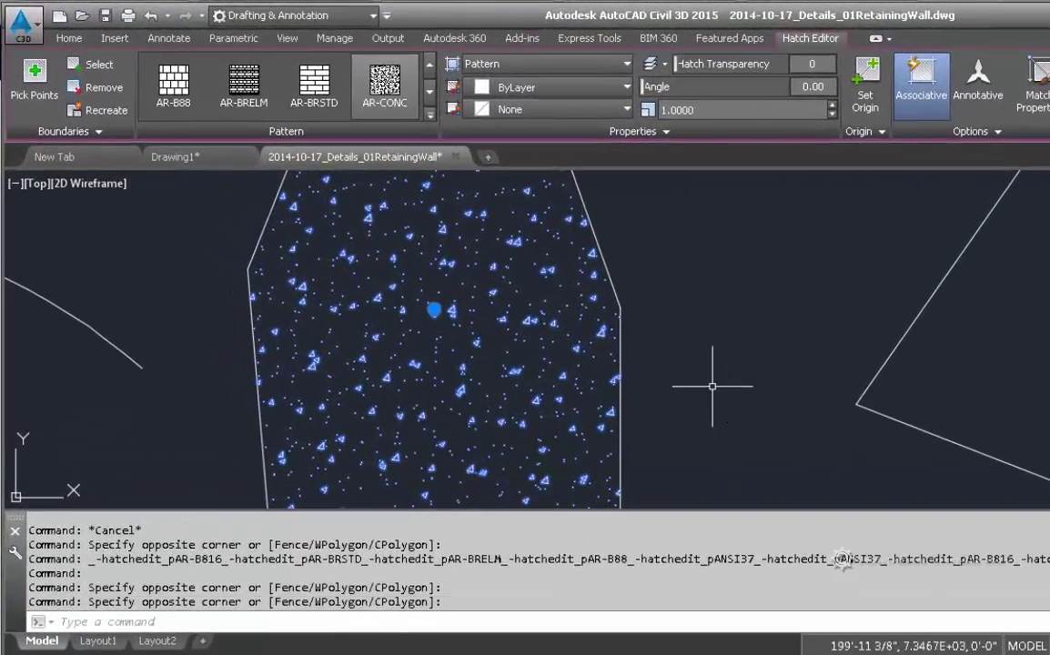
scroll(716, 499, down, 5)
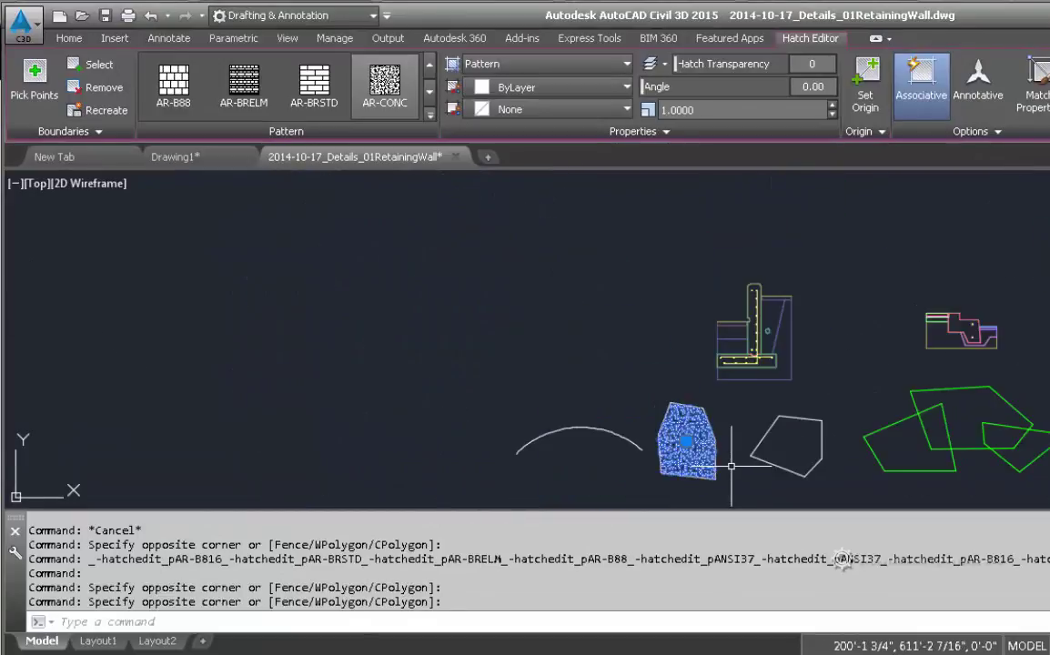
scroll(792, 417, up, 3)
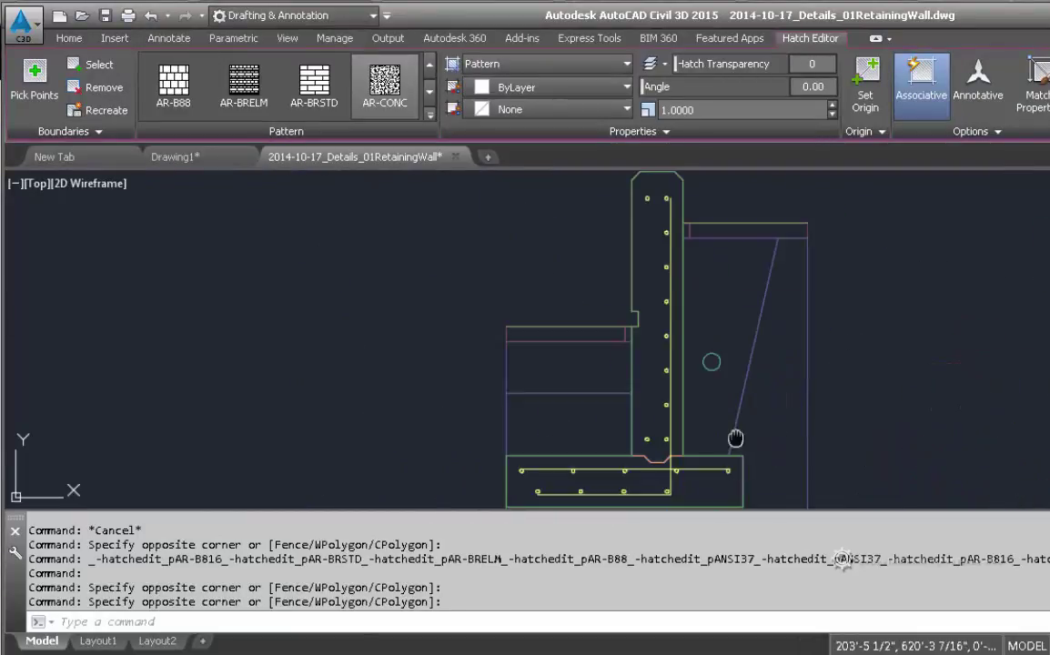
scroll(741, 435, up, 1)
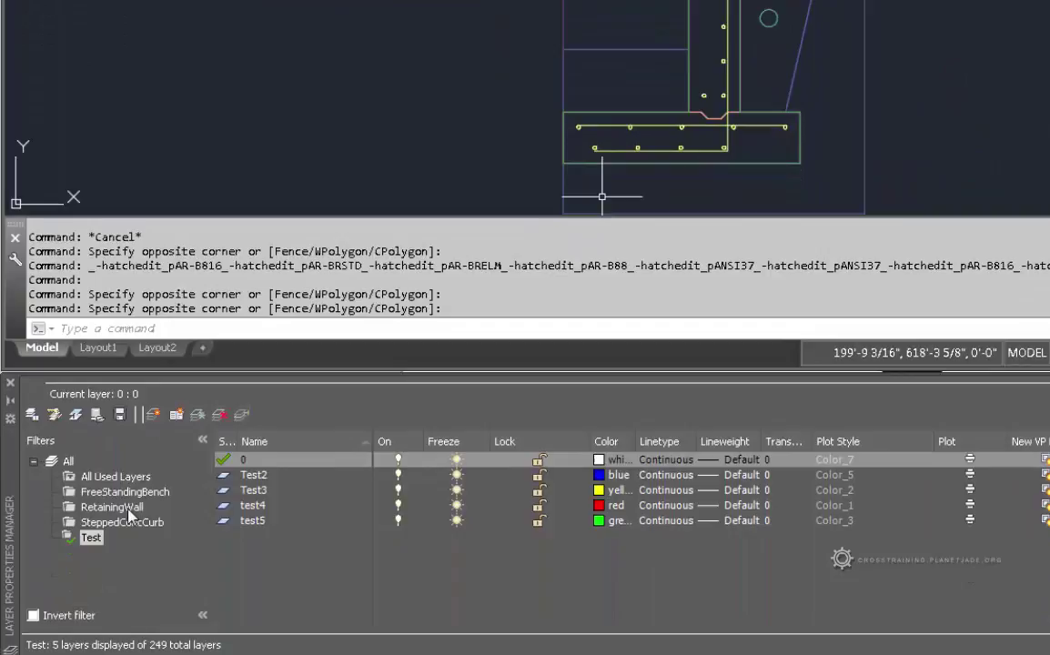
click(129, 510)
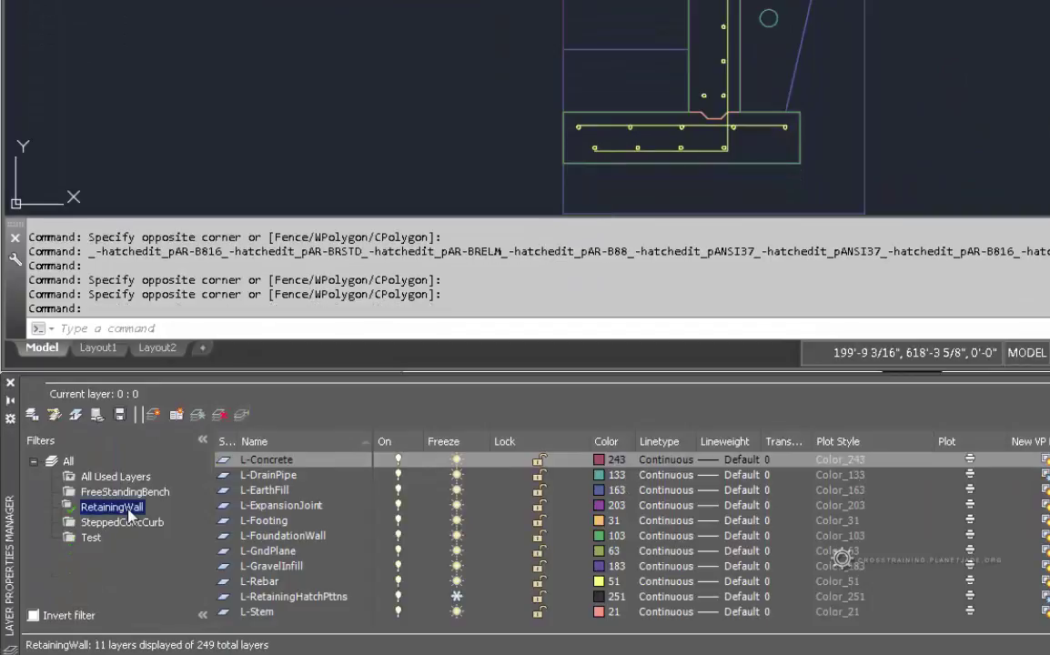
click(456, 597)
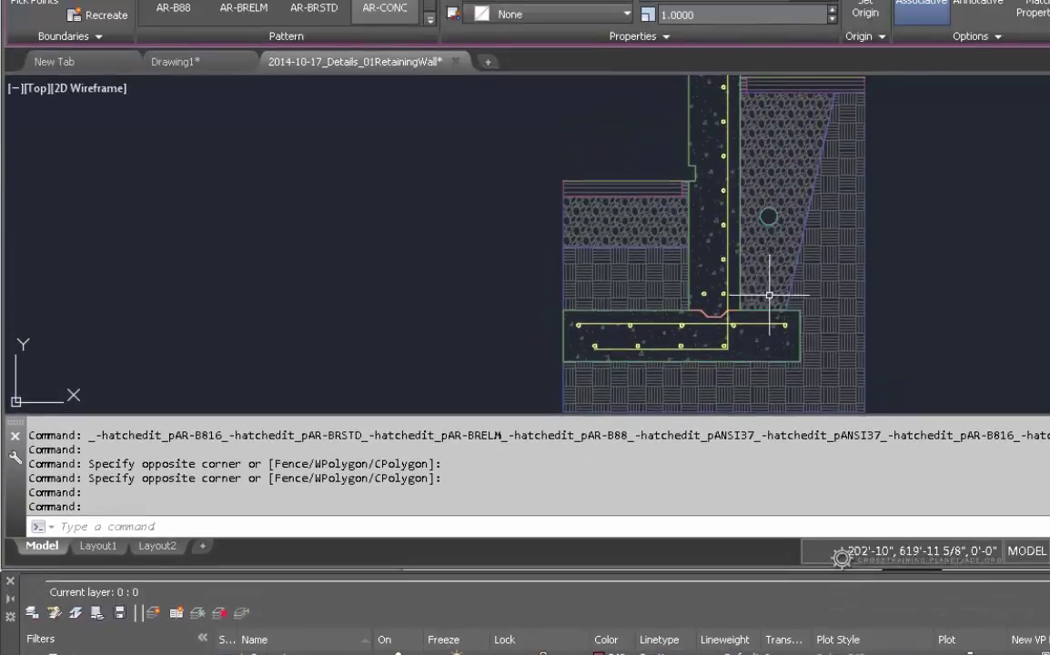
scroll(789, 269, up, 6)
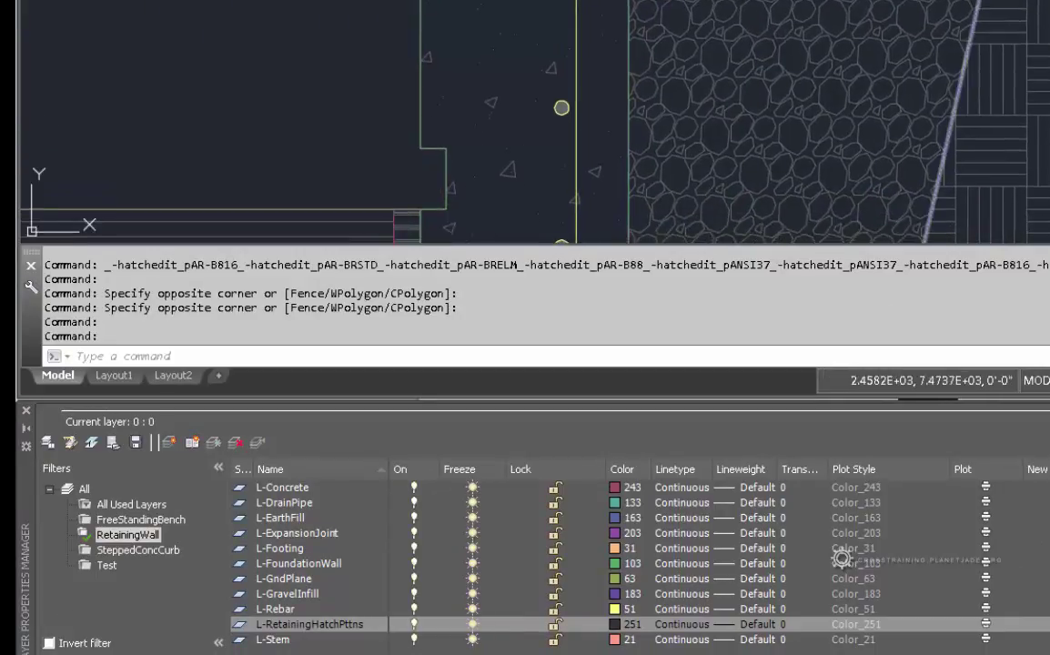
scroll(832, 111, down, 3)
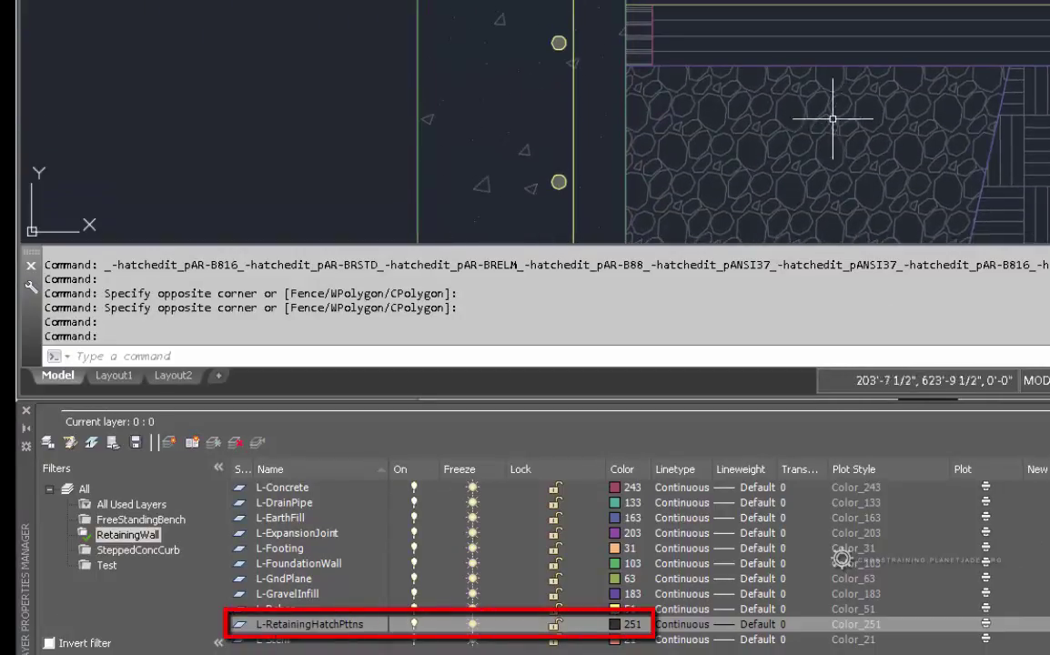
scroll(734, 169, up, 3)
scroll(928, 68, down, 2)
scroll(928, 69, up, 2)
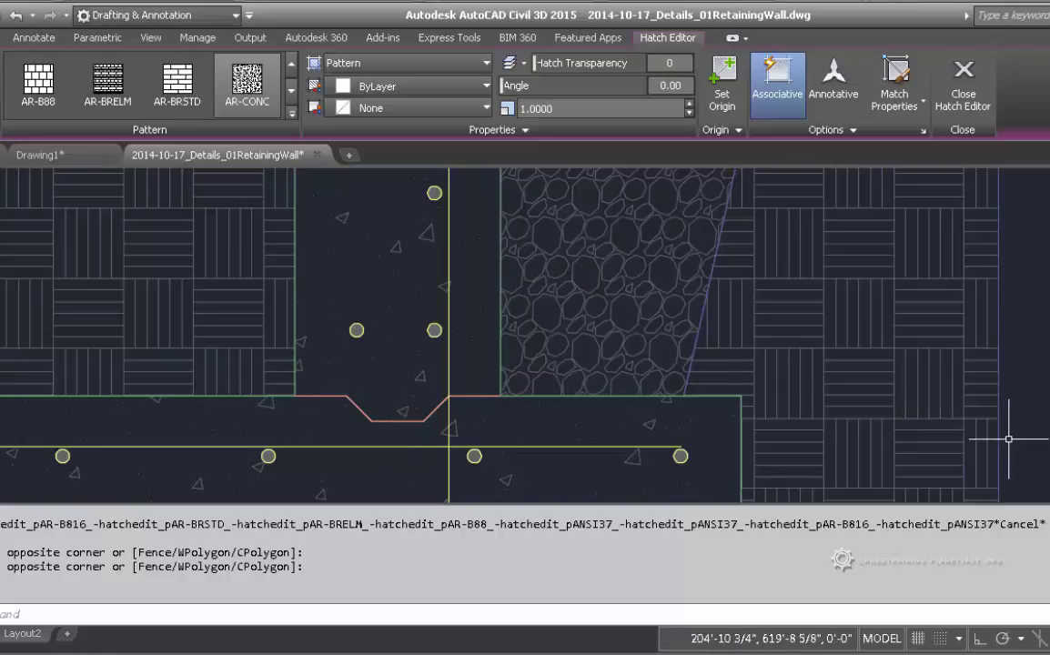
Apply Display Order > Send to Back to the brick hatch beside the retaining wall
mouse_move(905, 177)
middle_down()
mouse_move(964, 277)
mouse_move(947, 407)
middle_up()
mouse_move(953, 338)
middle_down()
mouse_move(937, 379)
mouse_move(921, 386)
middle_up()
scroll(854, 369, down, 3)
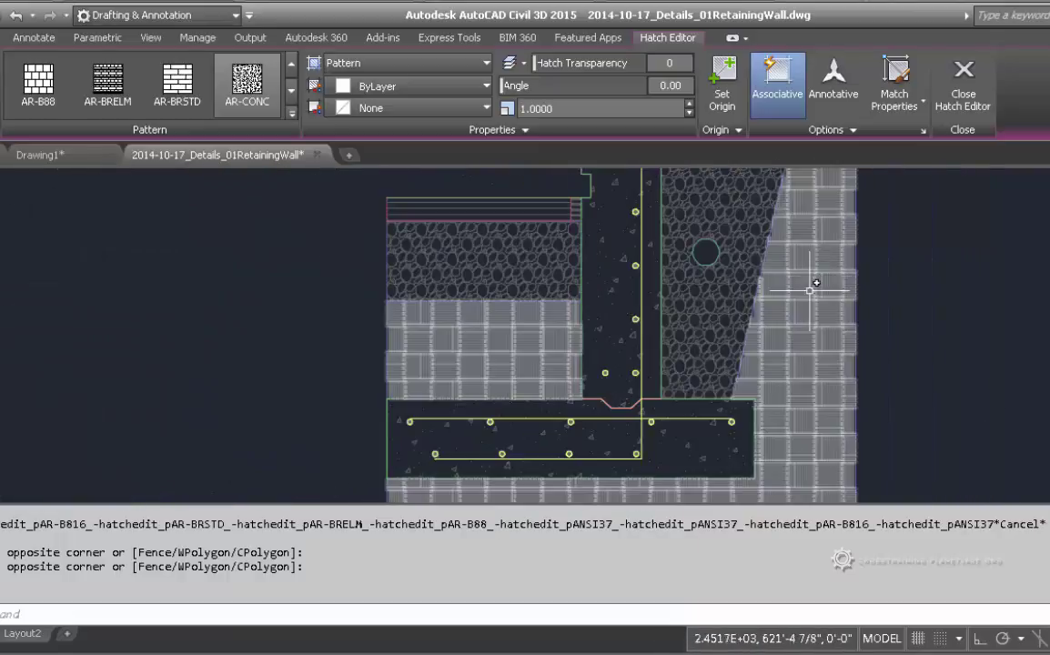
click(809, 337)
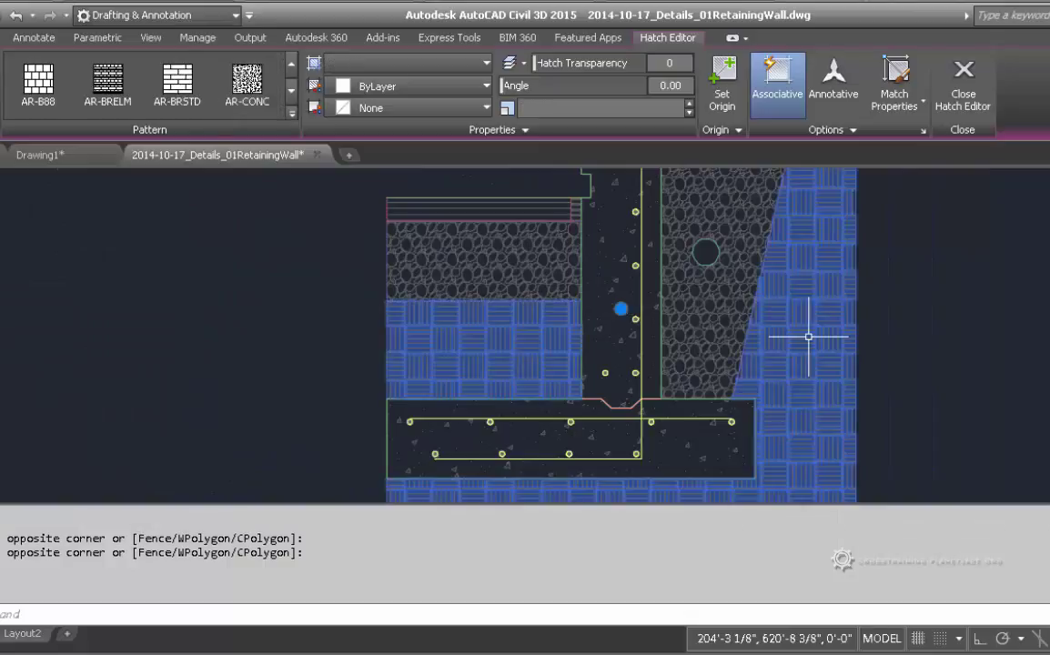
right_click(809, 337)
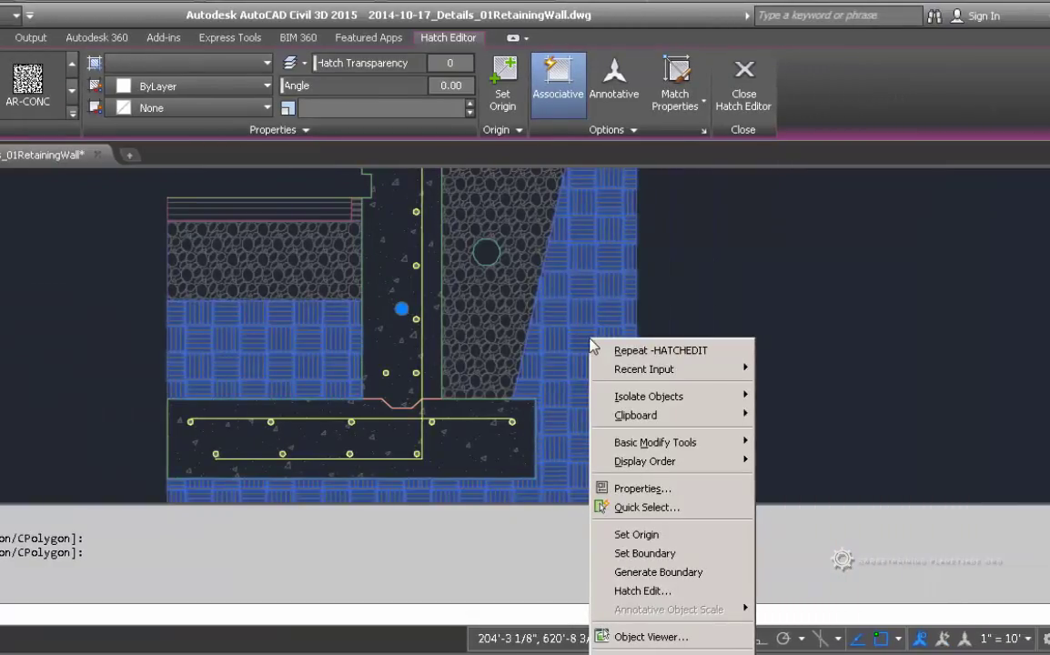
mouse_move(634, 464)
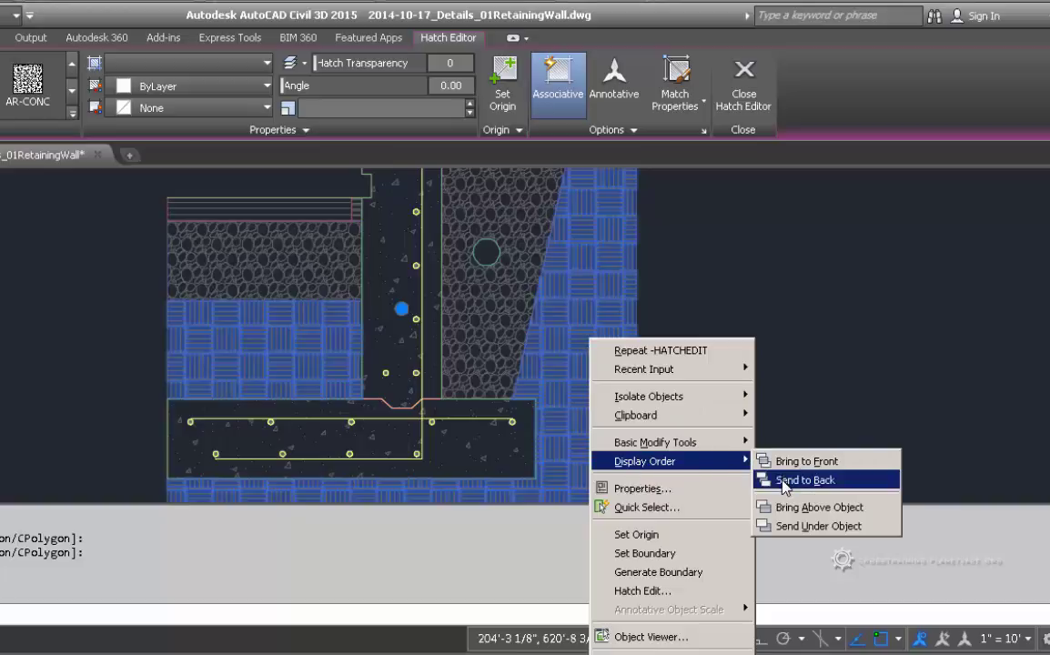
click(785, 483)
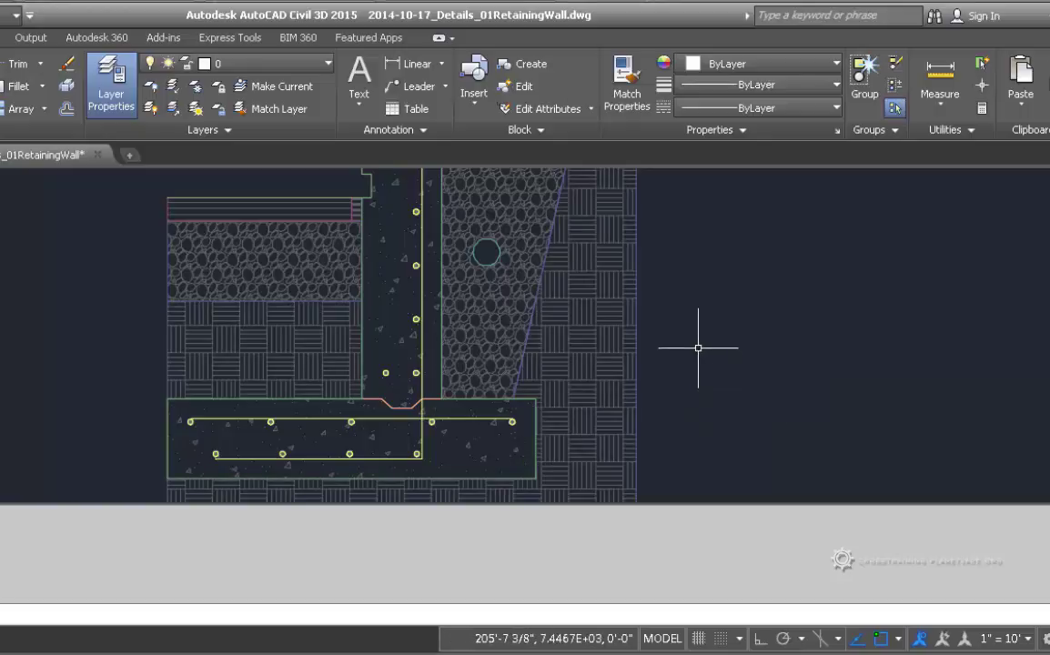
mouse_move(698, 348)
middle_down()
mouse_move(734, 435)
mouse_move(724, 484)
mouse_move(742, 524)
mouse_move(772, 456)
mouse_move(702, 391)
middle_up()
scroll(605, 385, up, 4)
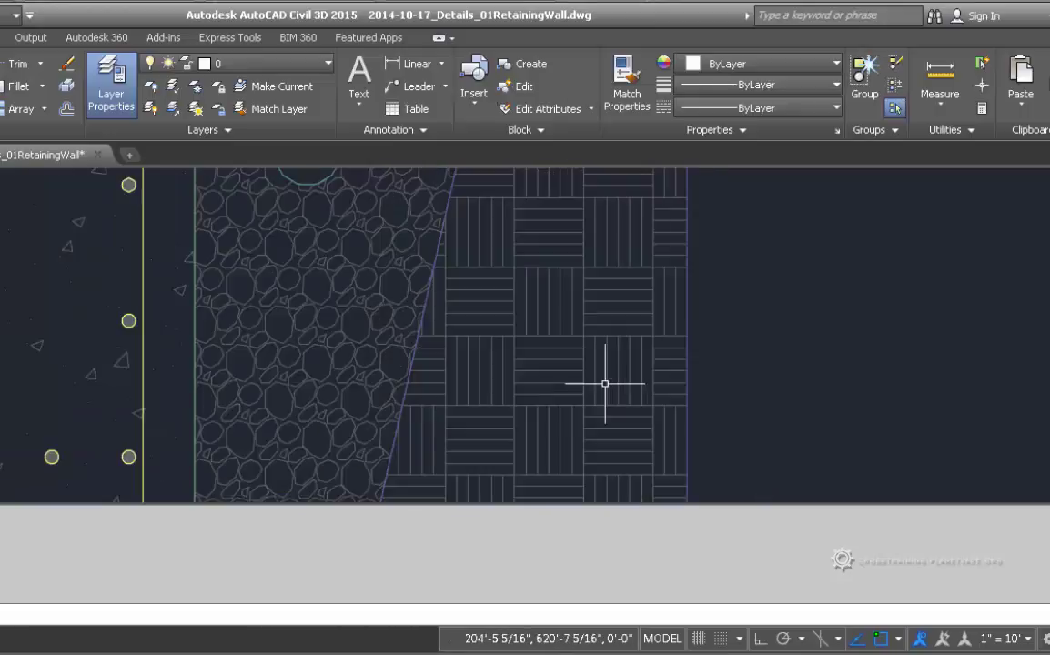
scroll(605, 385, up, 2)
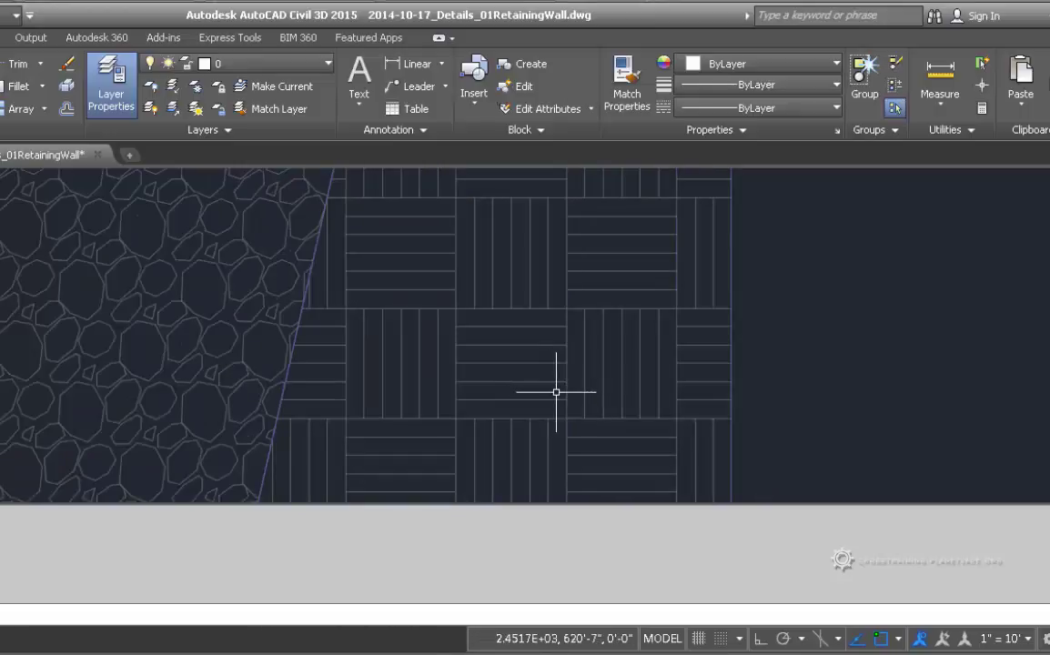
scroll(555, 374, down, 6)
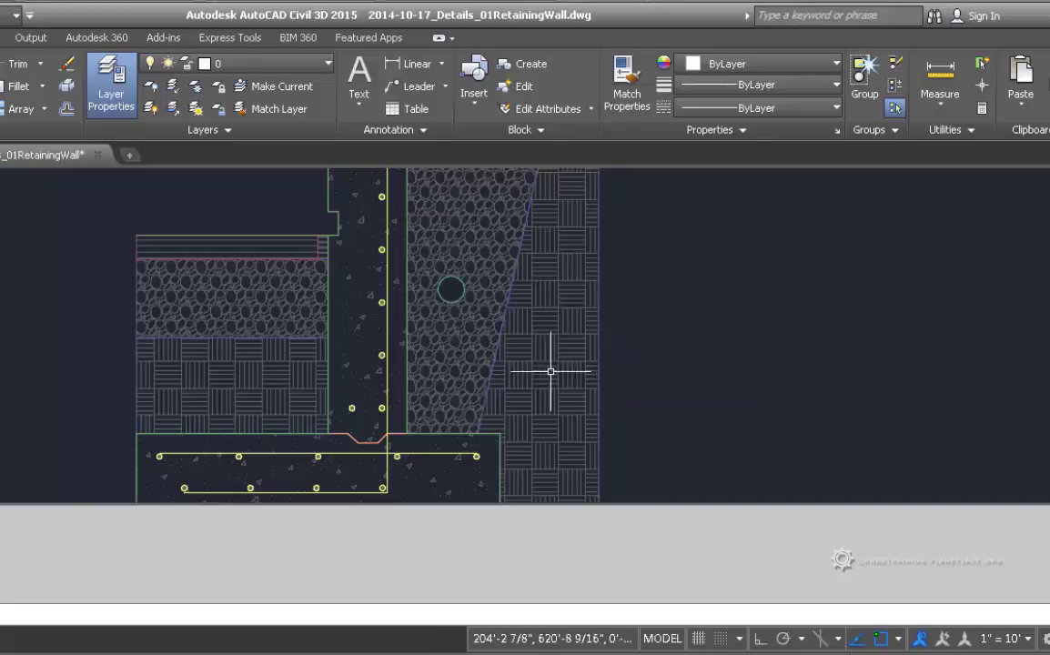
mouse_move(546, 372)
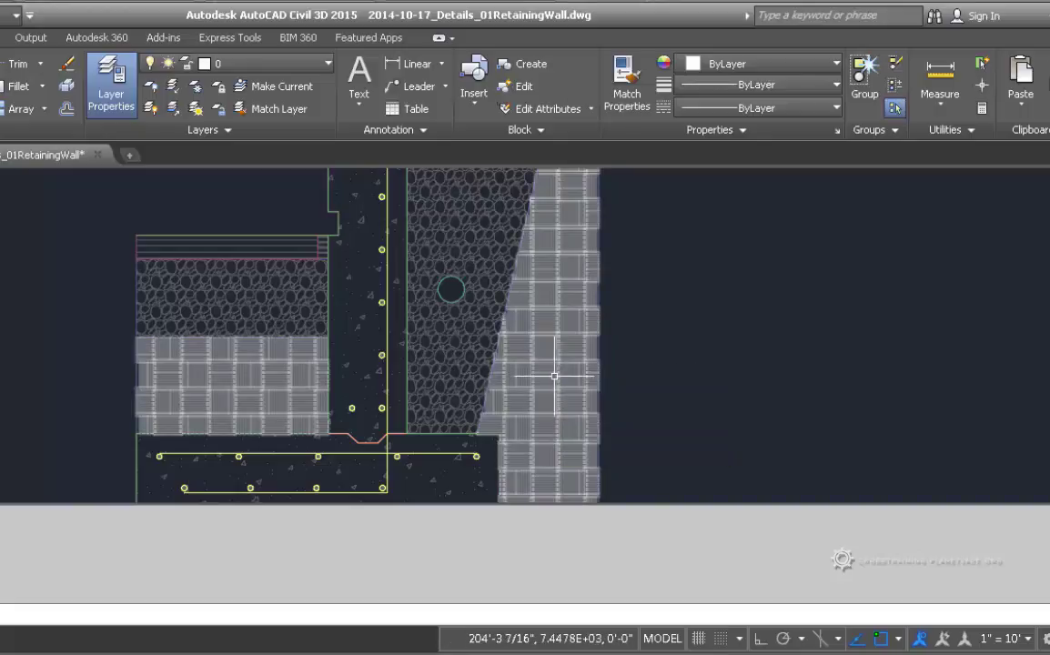